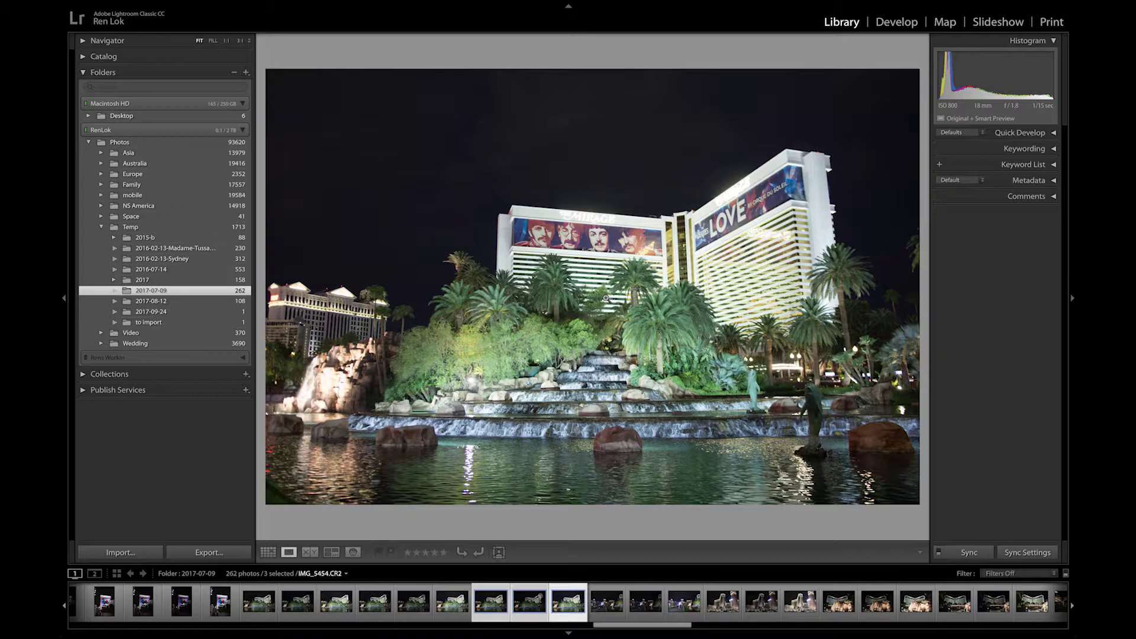
Merge the three selected hotel exposures into an HDR photo with Auto Align, Auto Settings and Medium deghosting
key(ctrl+h)
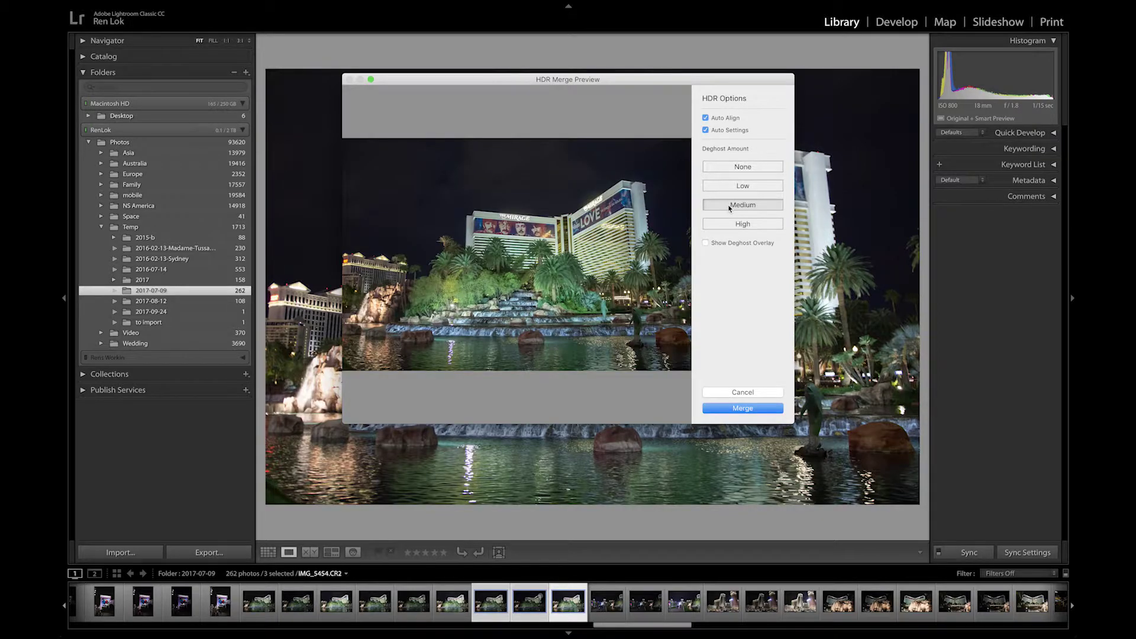
click(725, 411)
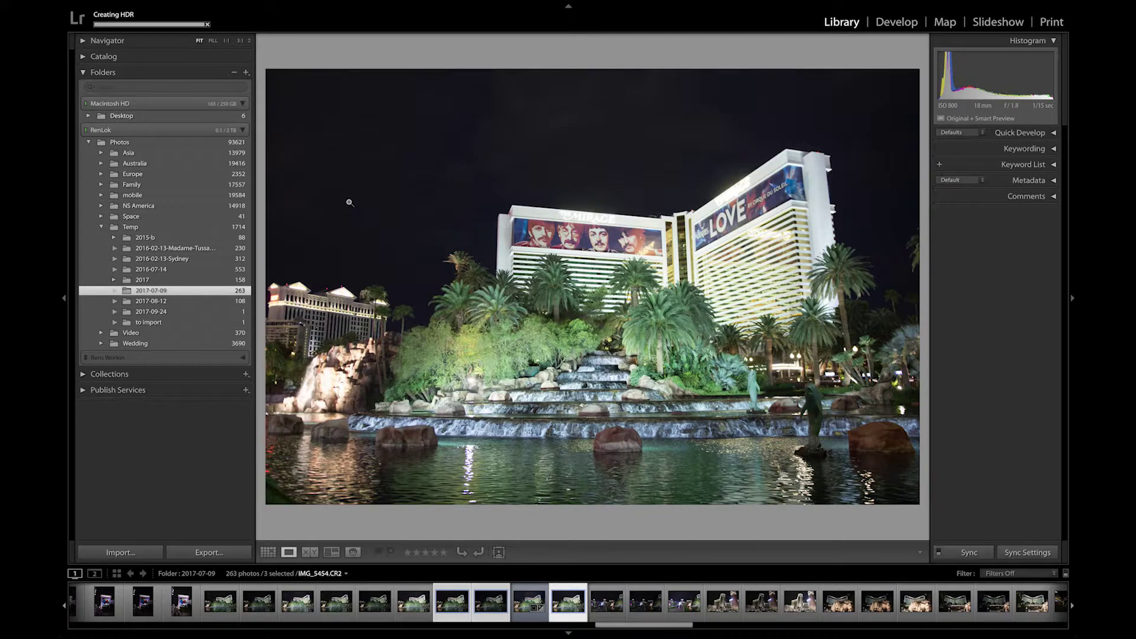
Compare the source exposures with the merged HDR photo, and open IMG_5454-HDR.dng for developing
shift+click(602, 603)
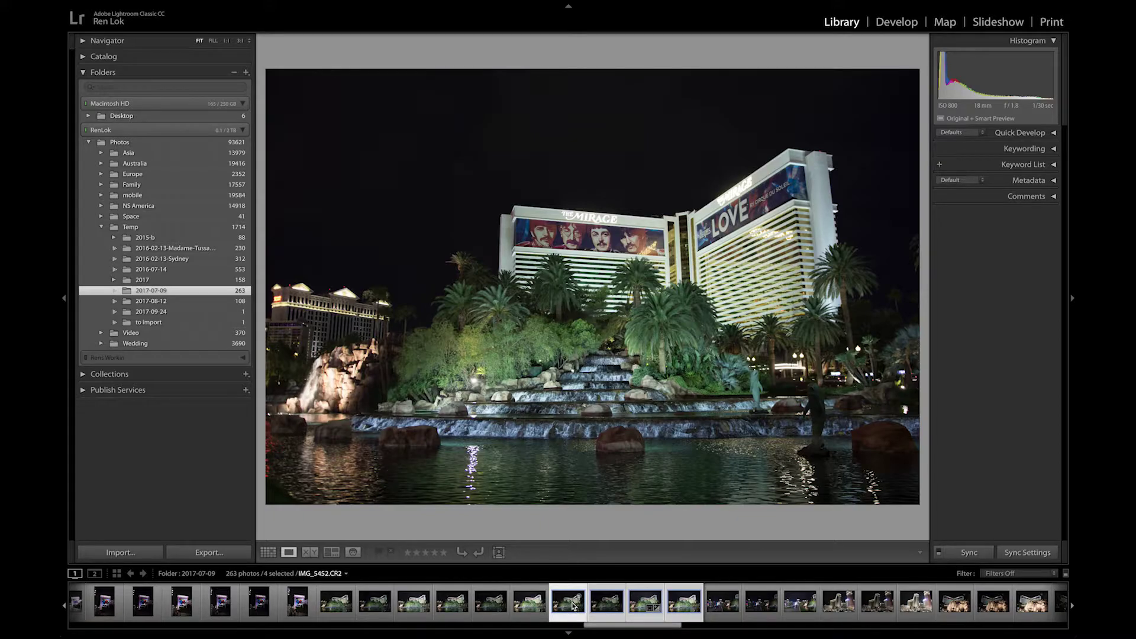
key(Right)
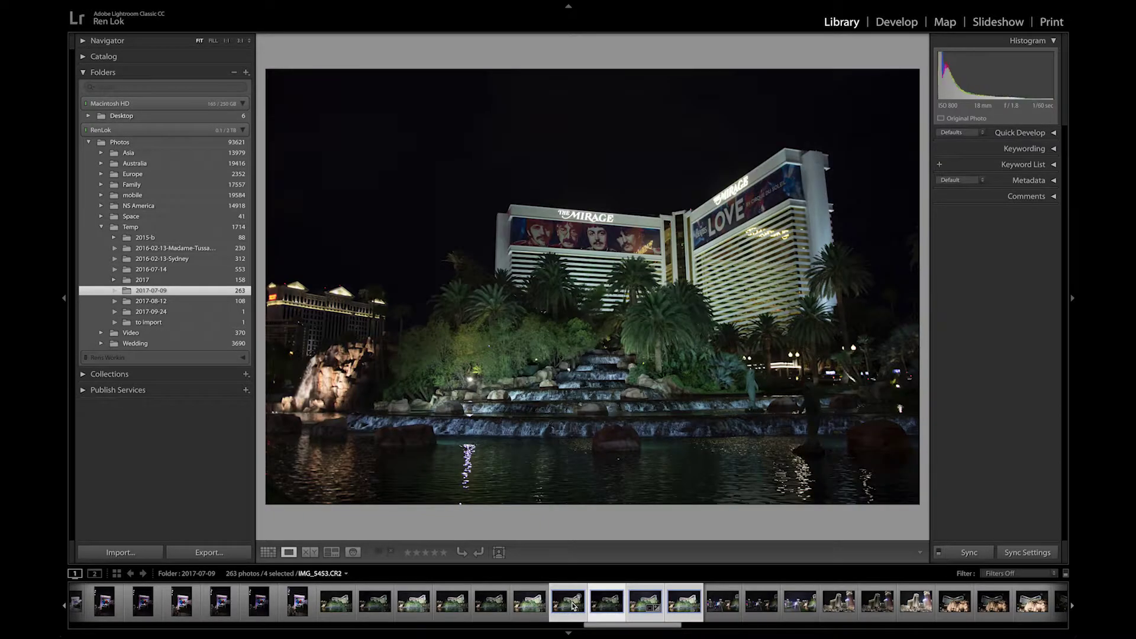
key(Right)
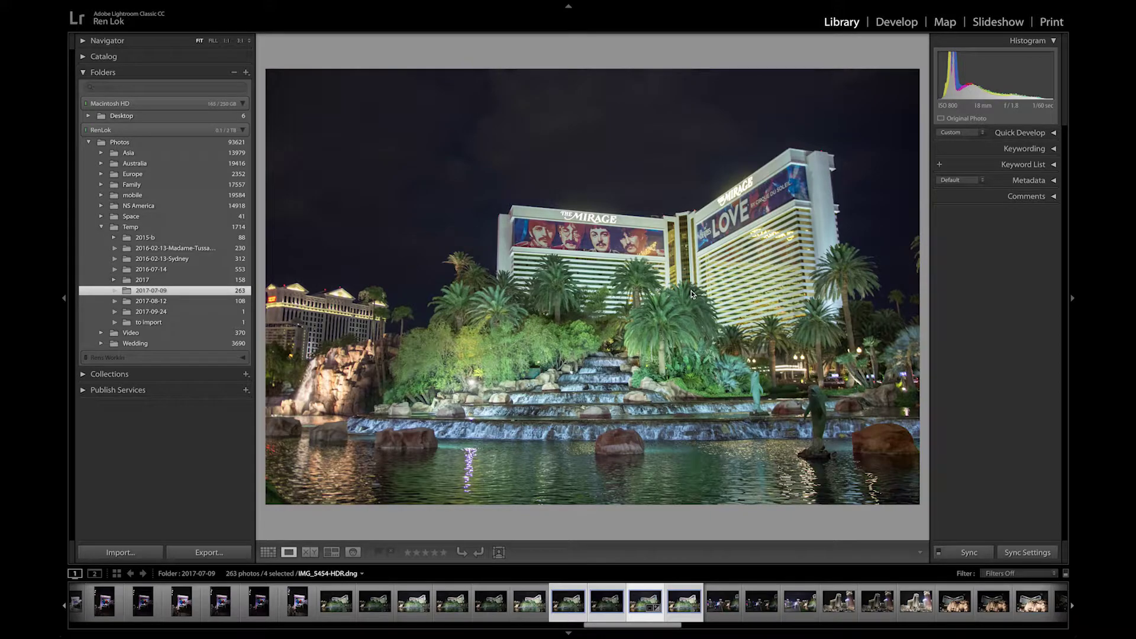
key(d)
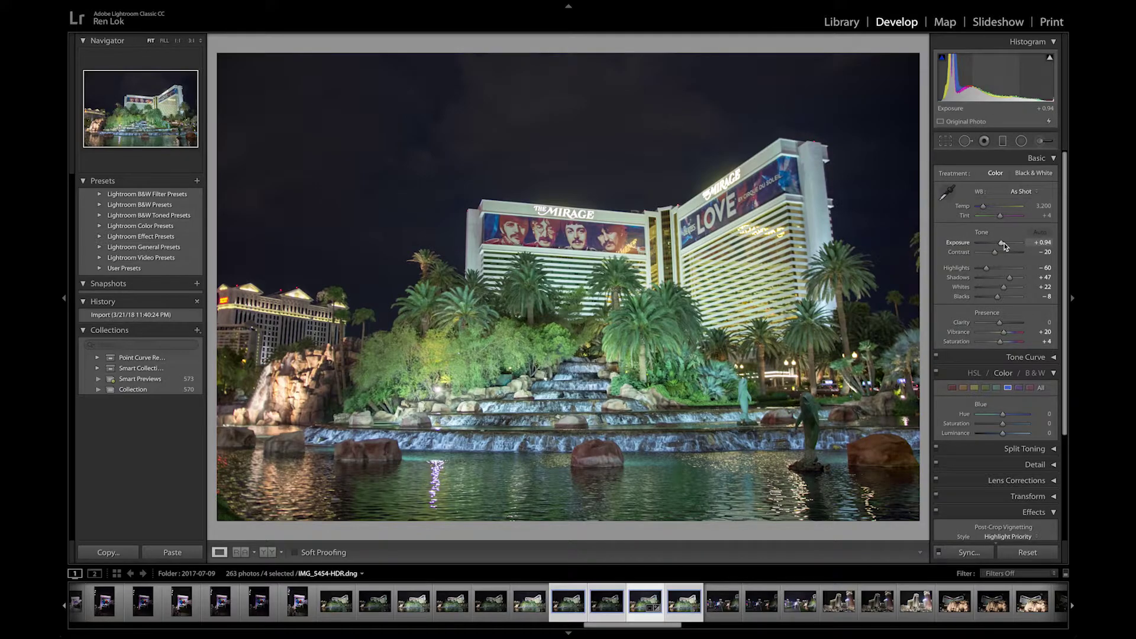
Set the HDR photo's Exposure to +1.44, Highlights to −90 and Contrast to +35
scroll(1005, 246, up, 5)
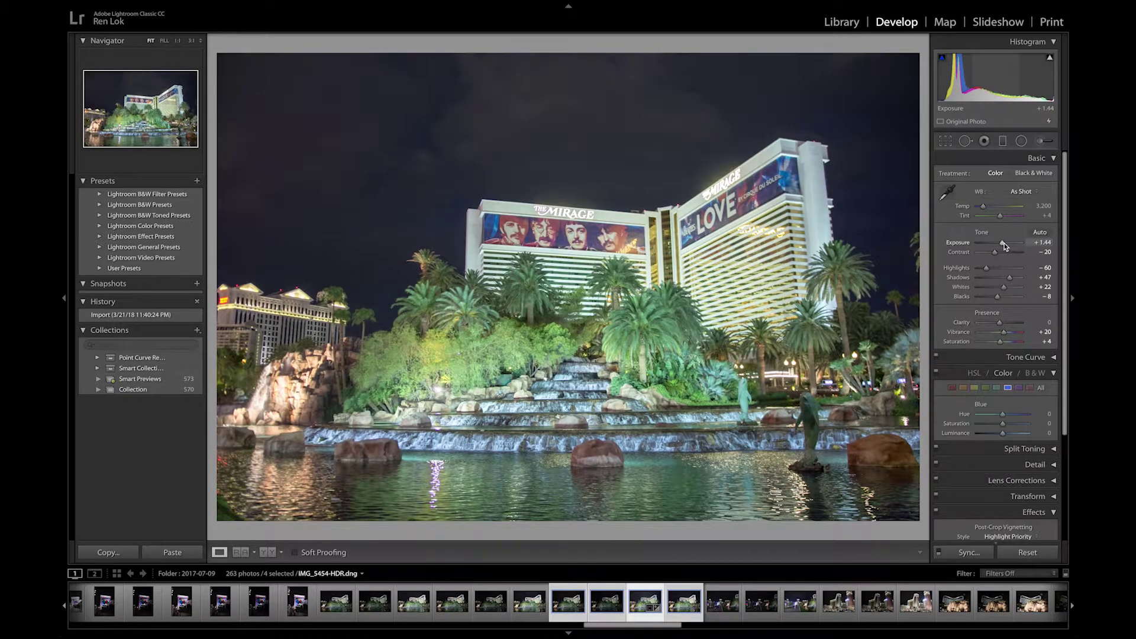
scroll(984, 266, down, 1)
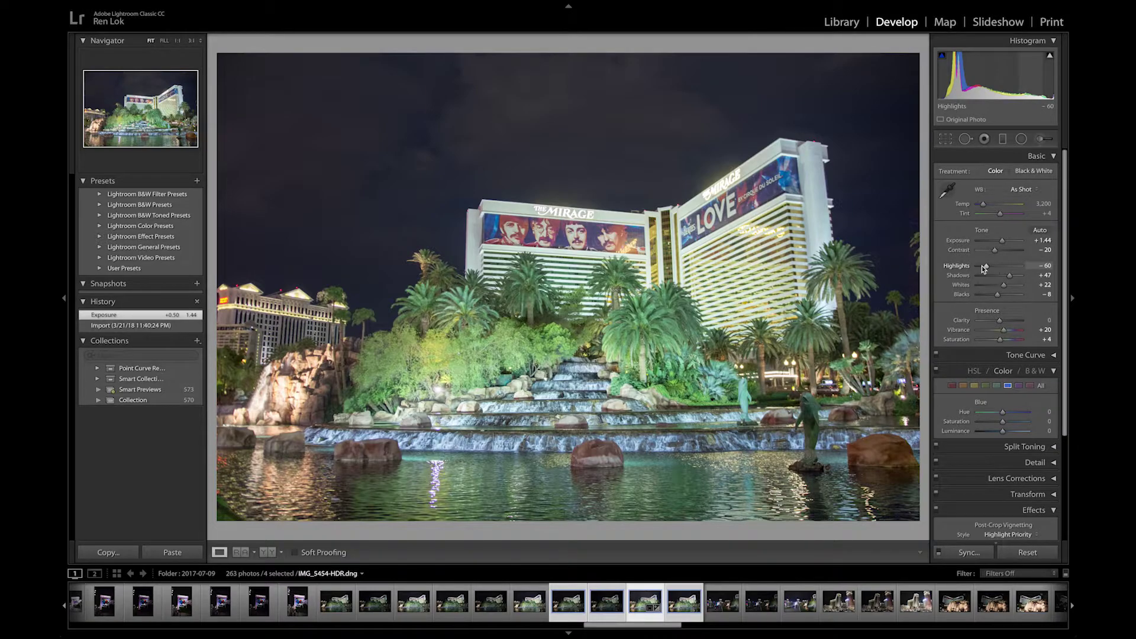
scroll(984, 266, down, 5)
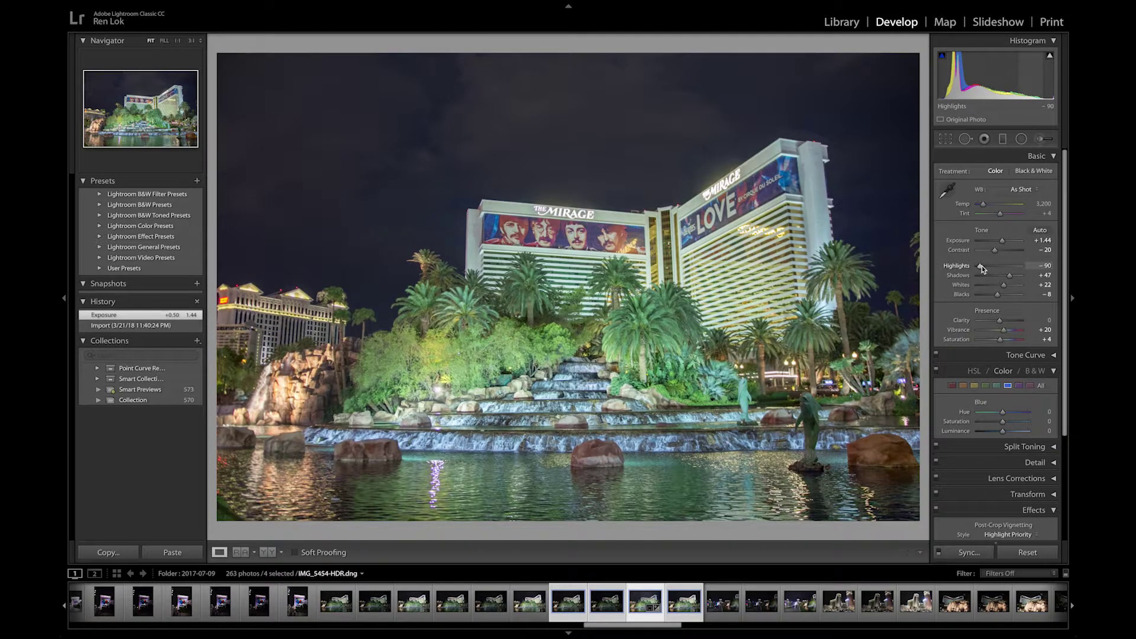
scroll(1002, 252, up, 1)
scroll(1003, 252, up, 9)
scroll(1004, 254, up, 1)
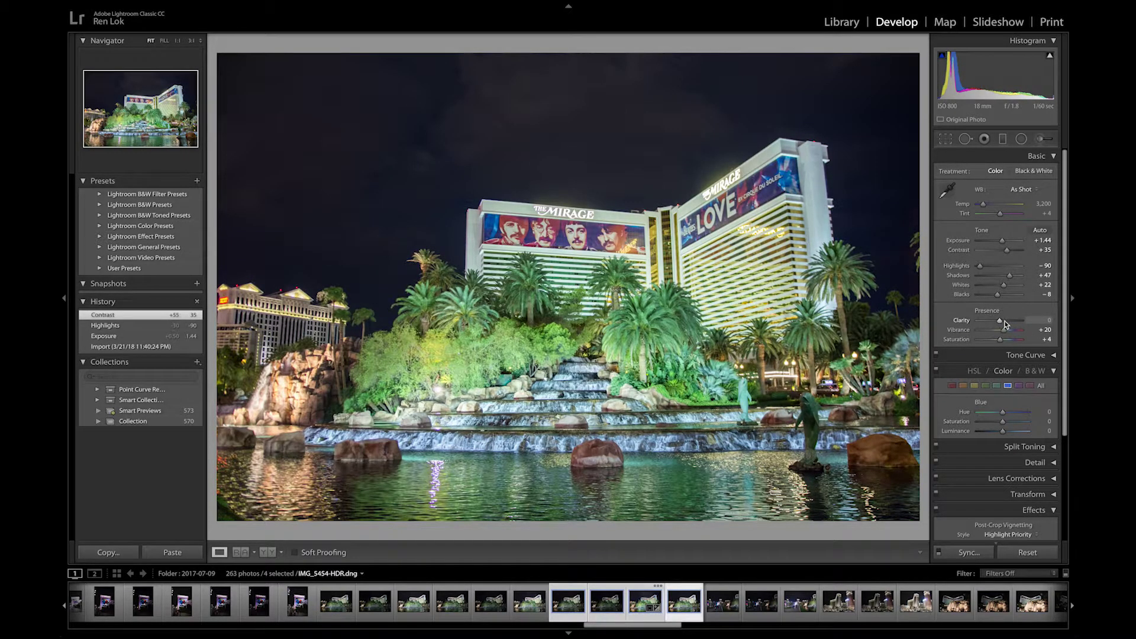
Set Clarity to +30 on the source exposure IMG_5452.CR2 and return to the merged HDR photo
key(Right)
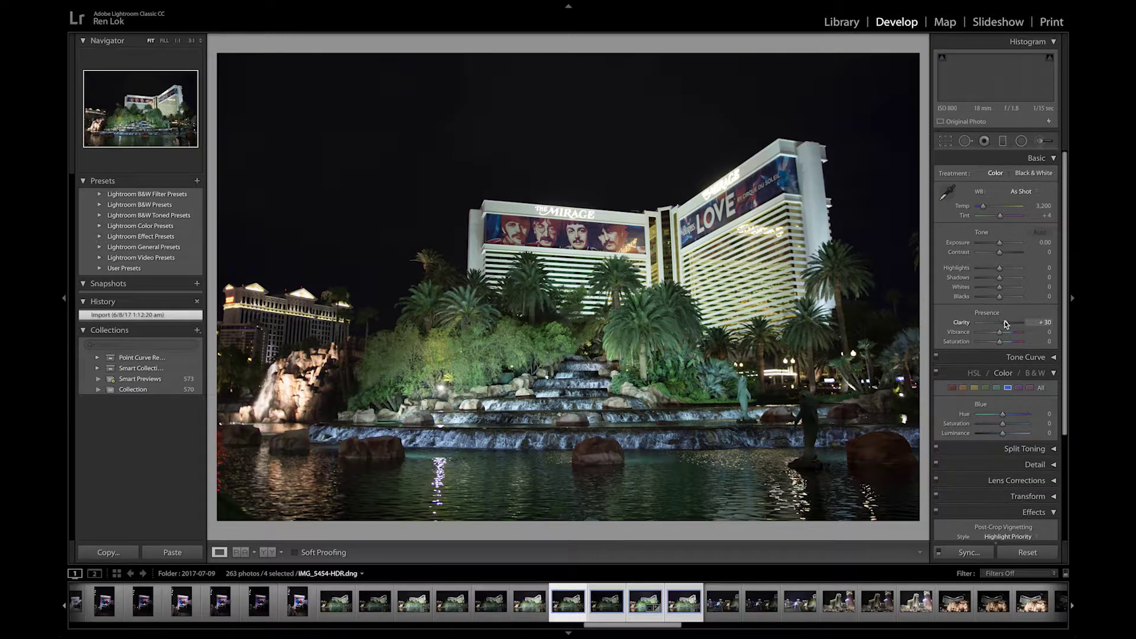
scroll(1005, 324, up, 6)
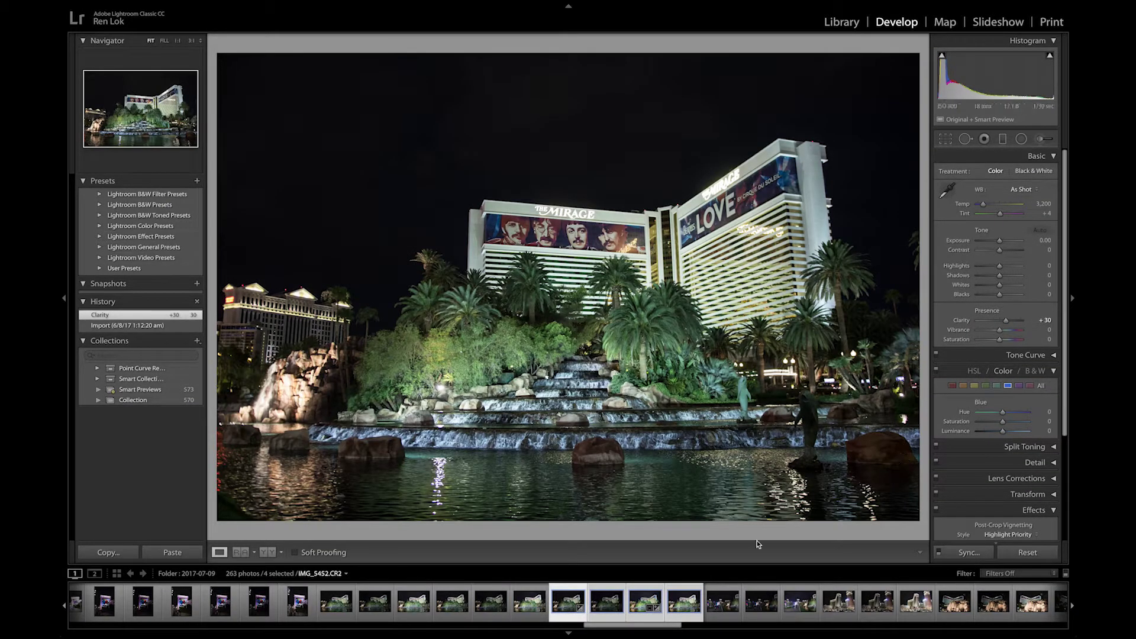
click(644, 599)
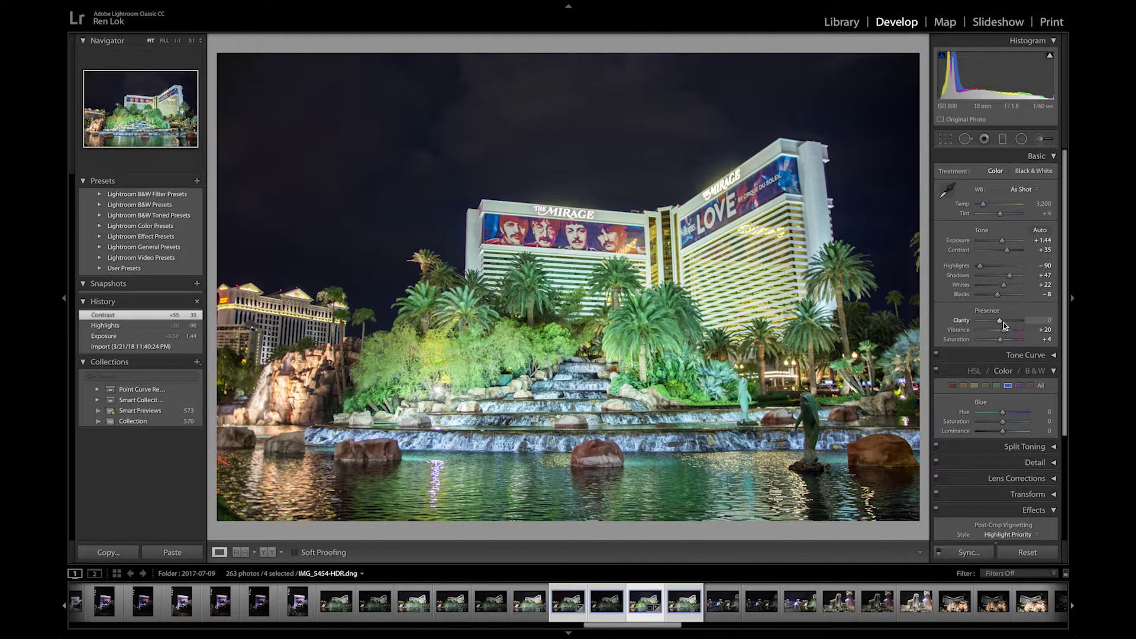
Set the HDR photo's Clarity to +30 and cool its white balance to a temperature of 2,900
click(1004, 322)
drag(1004, 325, 1006, 323)
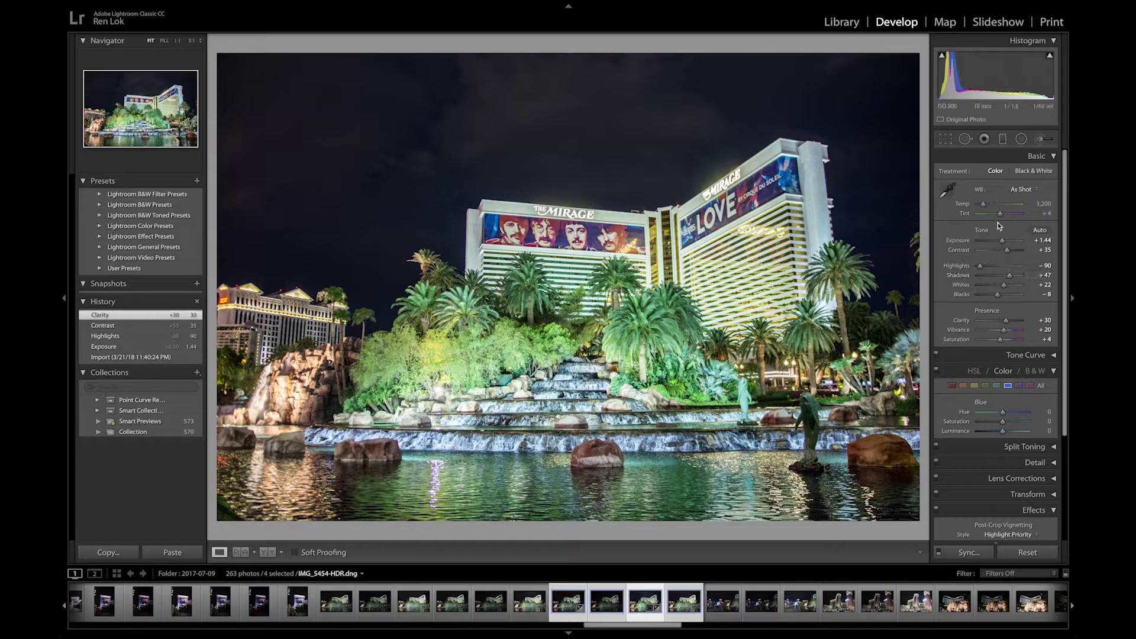
drag(984, 204, 985, 205)
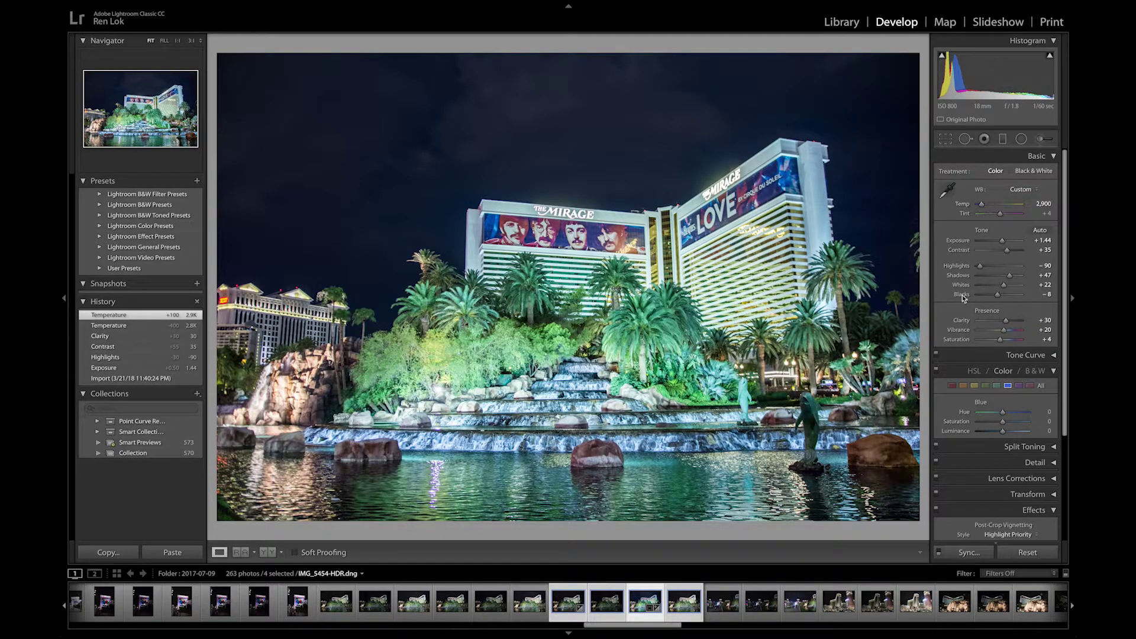
Add a post-crop vignette with Amount −12, Midpoint 0, Roundness +100 and Feather 100
scroll(1006, 512, down, 2)
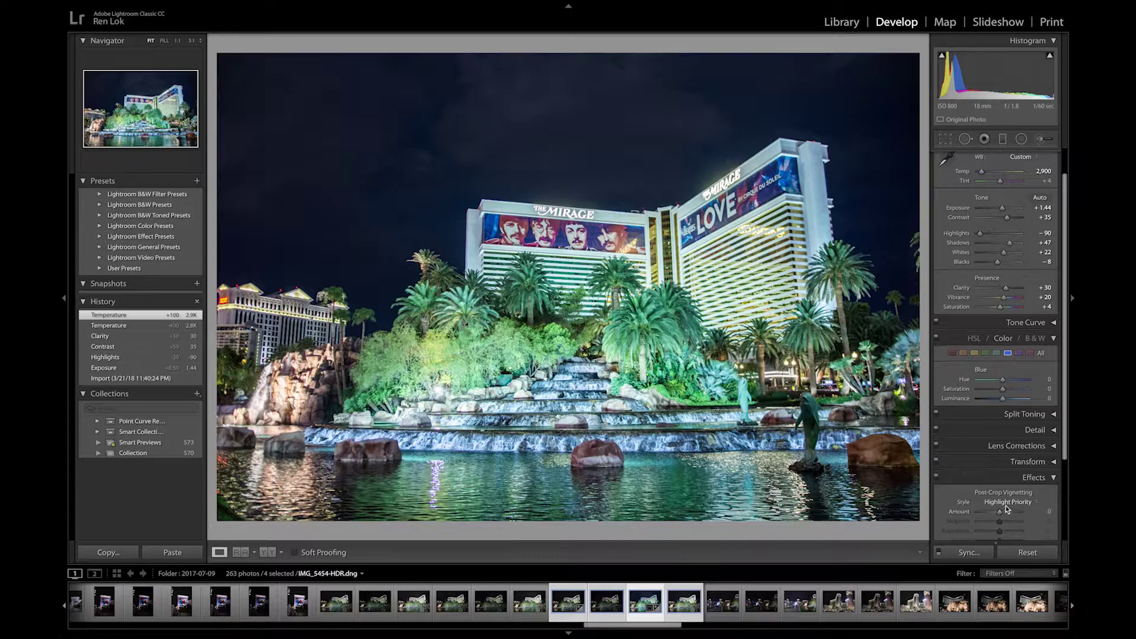
scroll(1003, 497, down, 4)
drag(1000, 444, 992, 444)
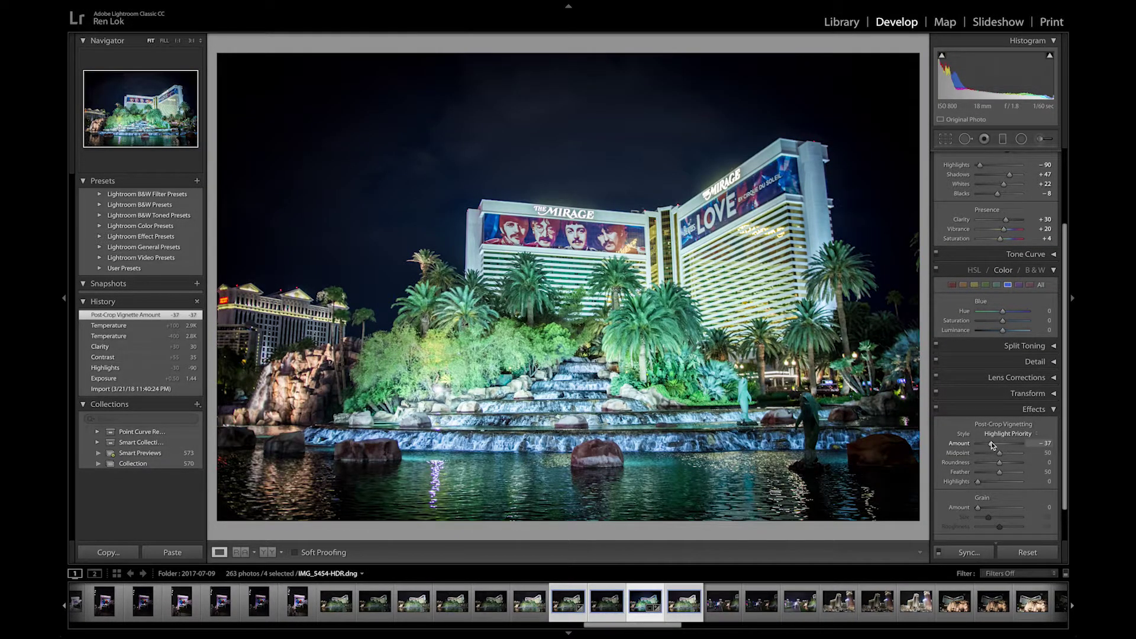
drag(1000, 453, 950, 455)
drag(1000, 463, 1059, 473)
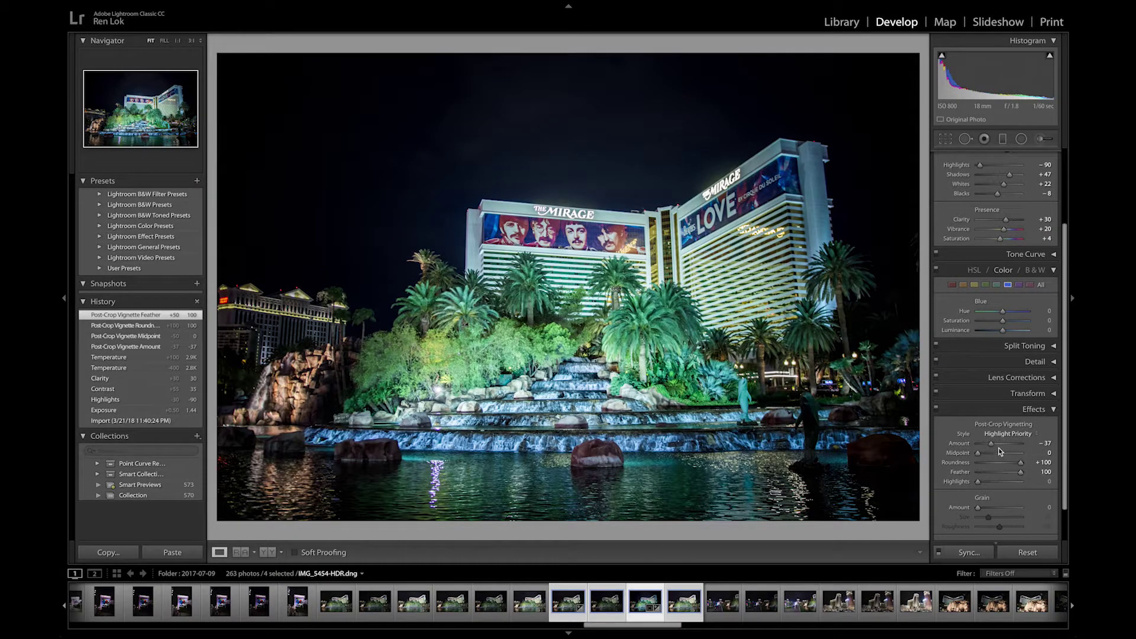
drag(991, 444, 997, 449)
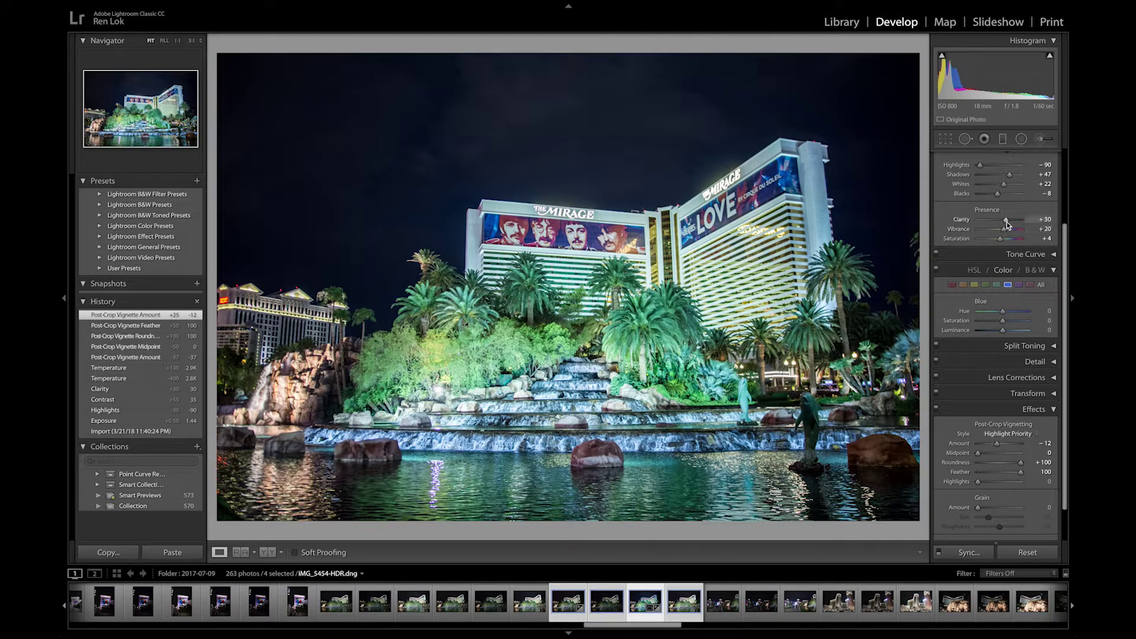
Set the HDR photo's Clarity to +55, Highlights to −100 and Exposure to +1.34
key(Up)
key(Up)
key(Down)
key(Down)
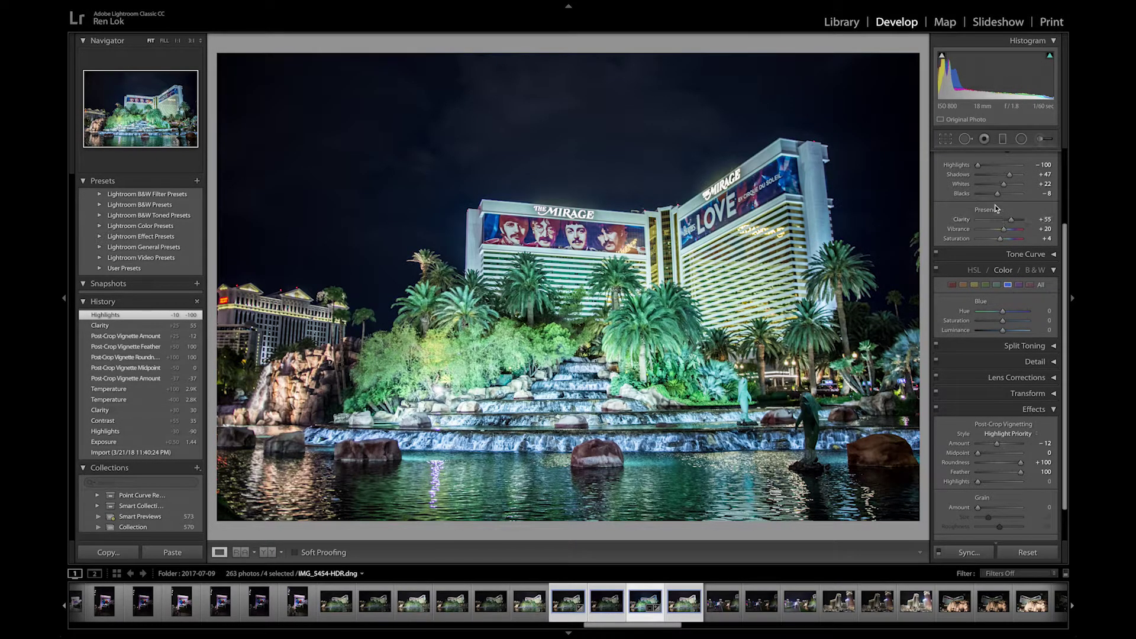
scroll(995, 205, up, 1)
scroll(996, 205, up, 2)
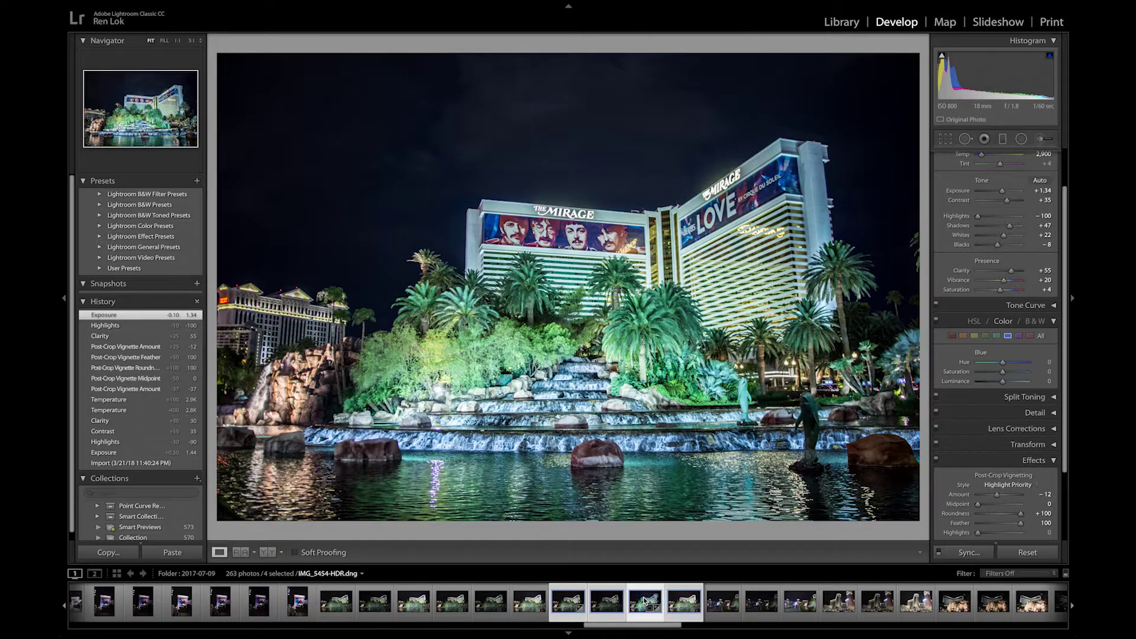
Compare the edited HDR photo with its source exposures and return to the HDR photo
key(Right)
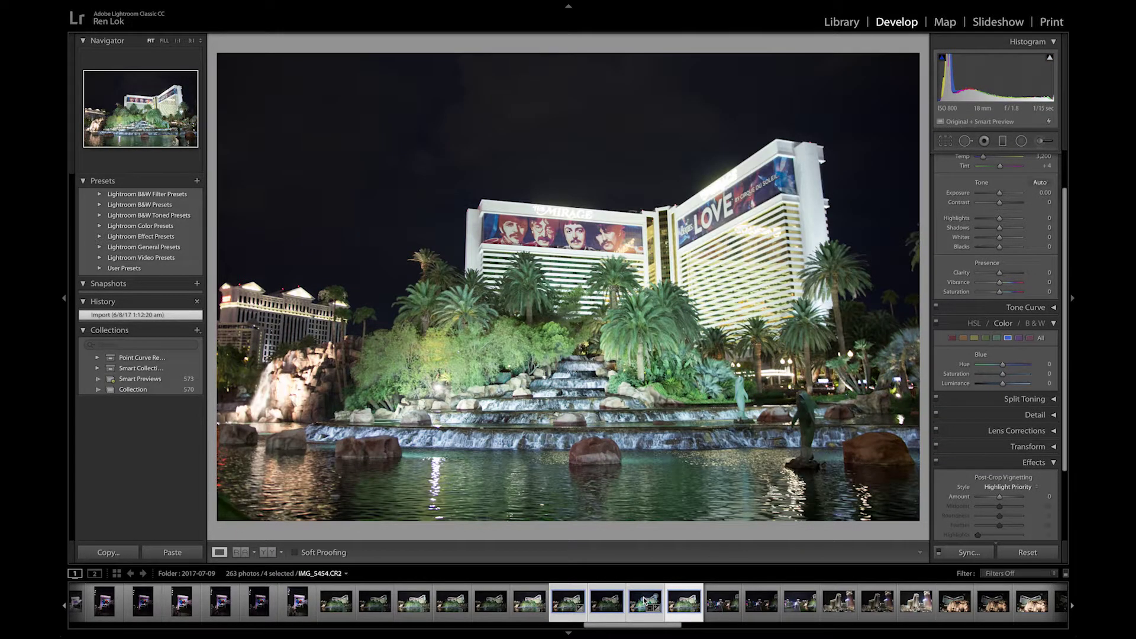
click(646, 601)
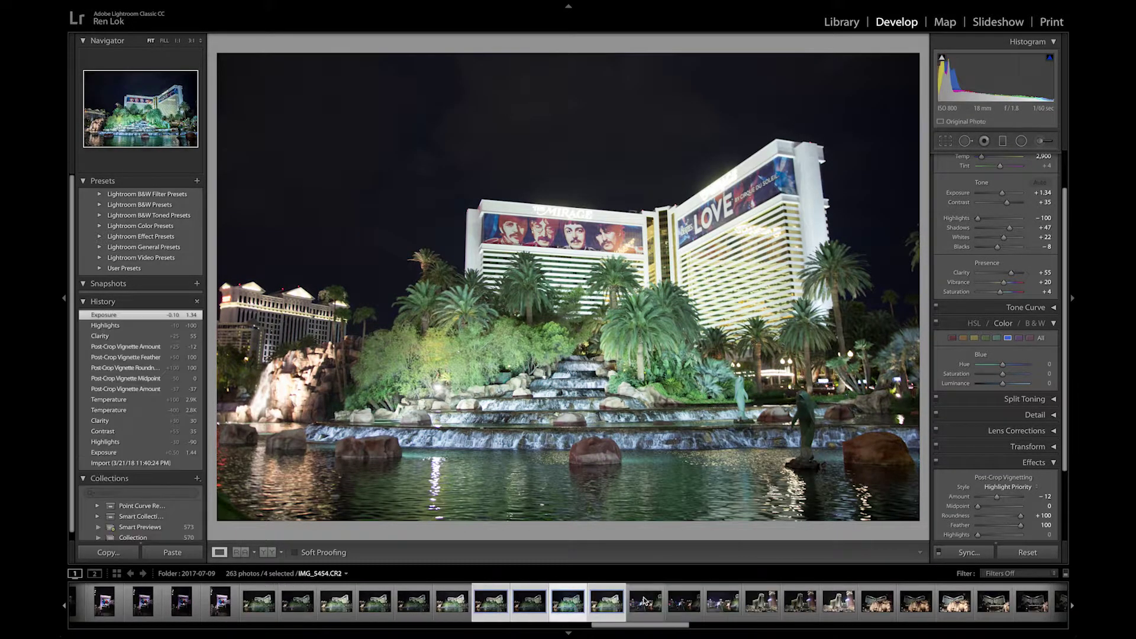
key(Left)
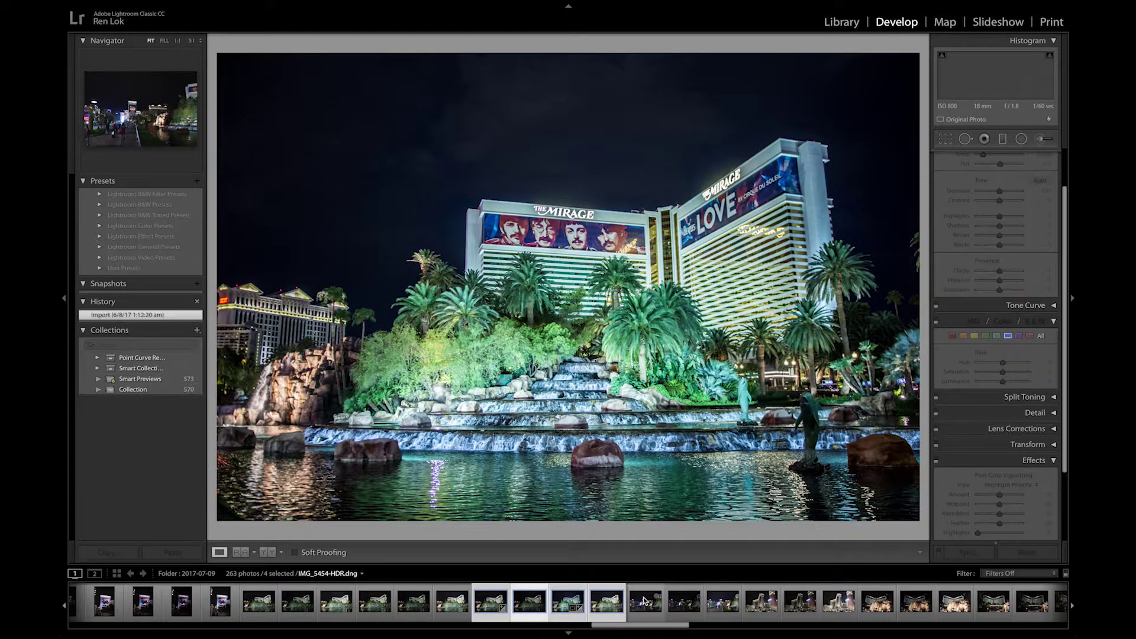
key(Left)
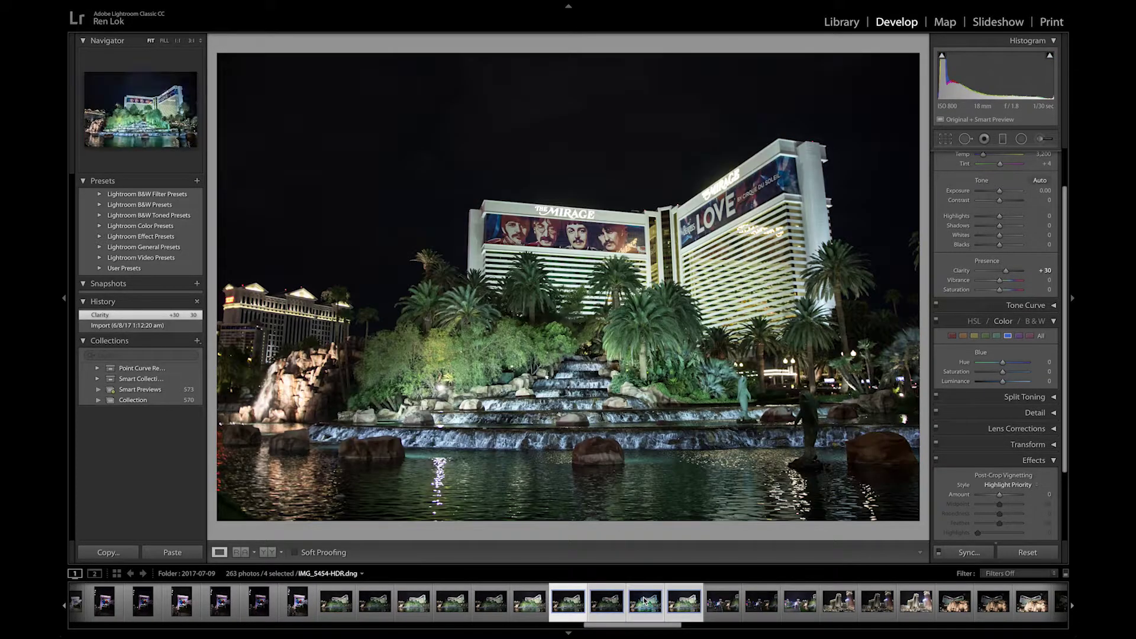
click(644, 599)
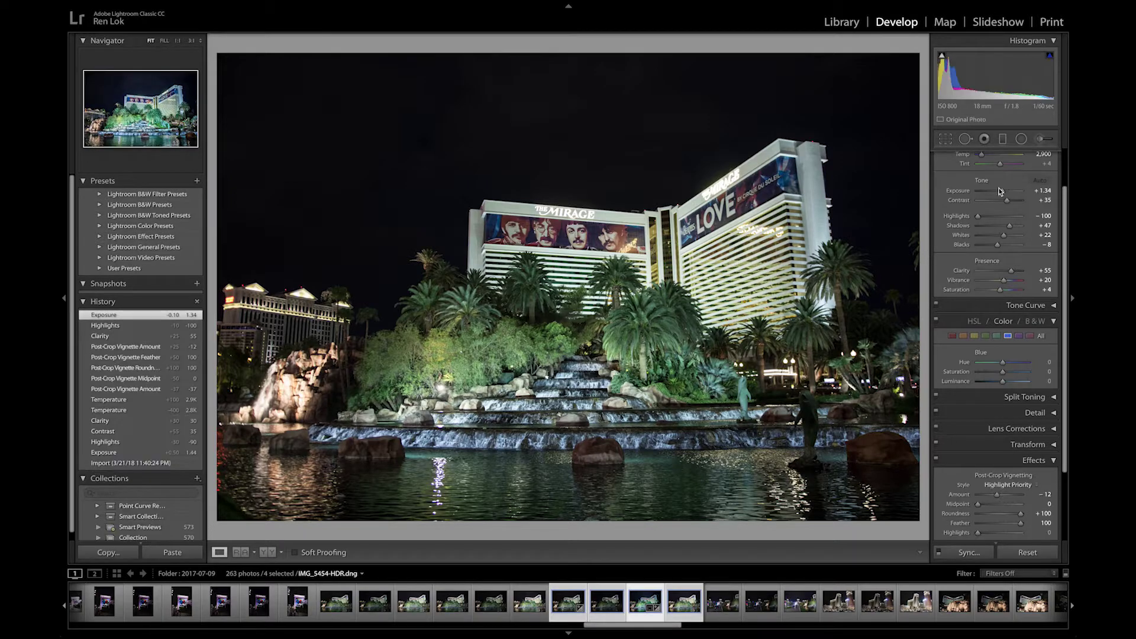
Tone down the greens by setting their Saturation to −31 and Luminance to −29
click(985, 335)
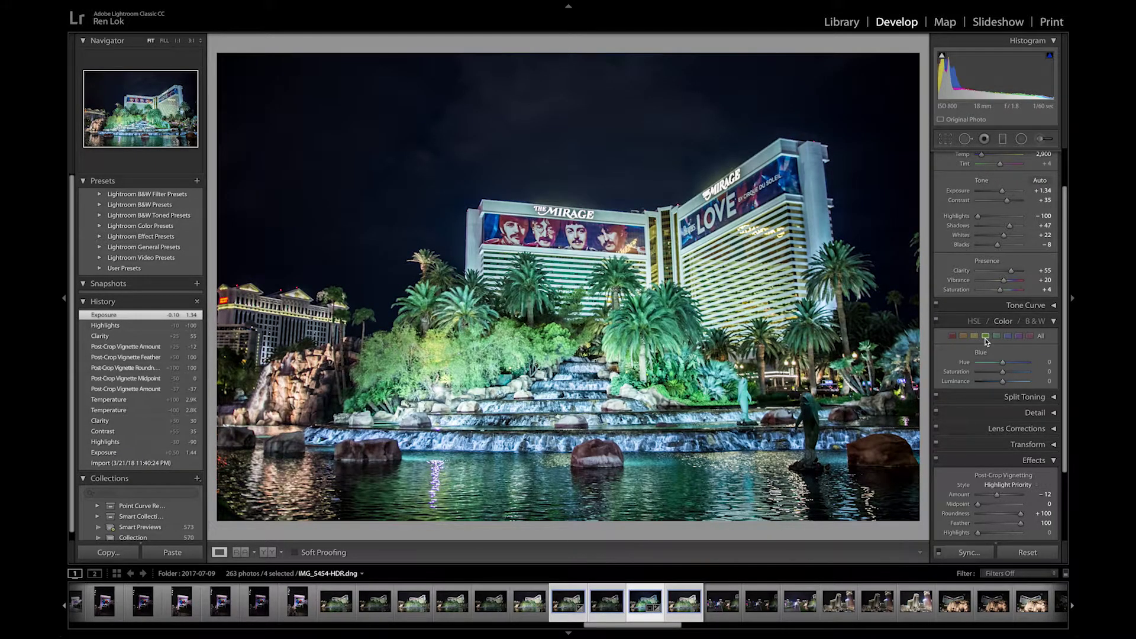
click(996, 373)
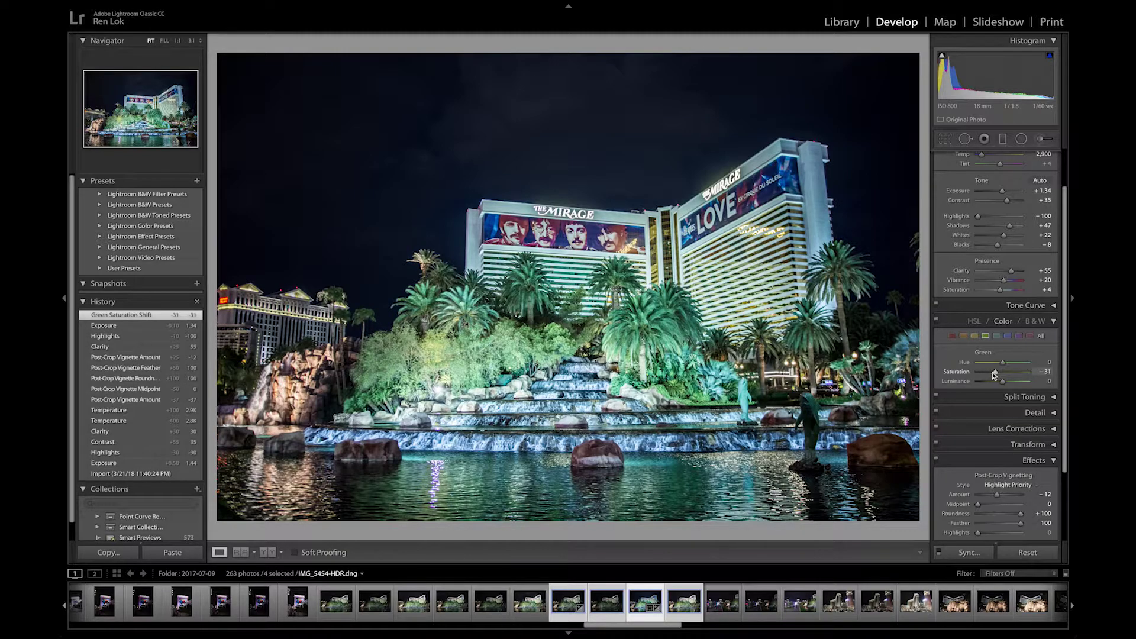
click(995, 382)
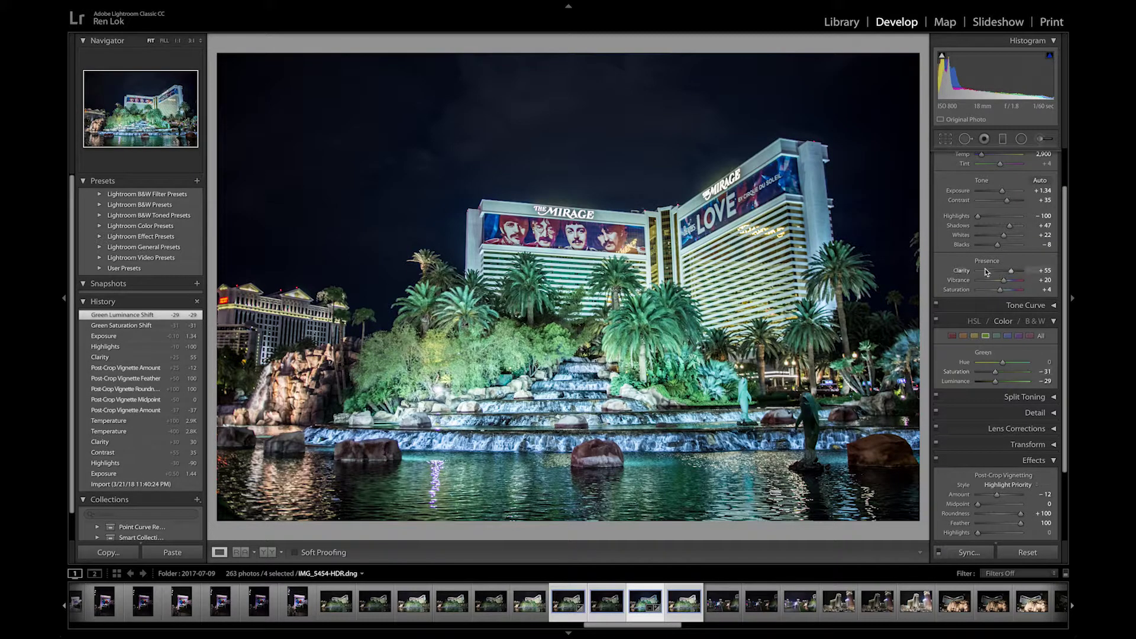
Crop the HDR photo slightly tighter around the hotel and waterfall
click(946, 138)
drag(916, 61, 901, 62)
key(Return)
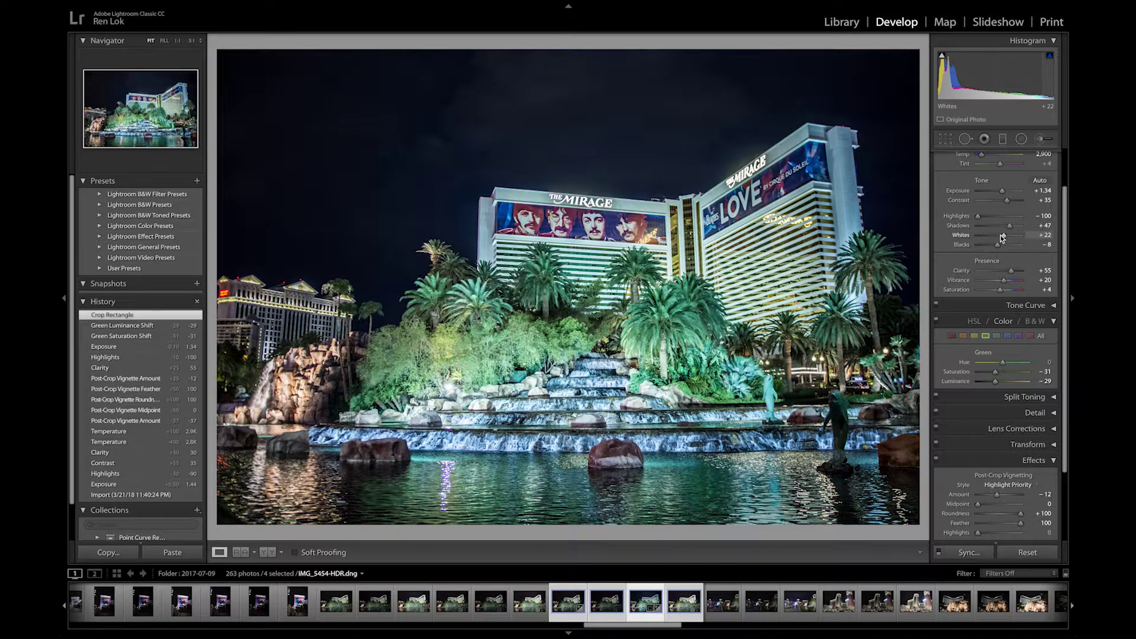
Set the HDR photo's Whites to −43 and Contrast to +50
scroll(1002, 238, down, 5)
scroll(1001, 238, down, 2)
scroll(1001, 238, down, 2)
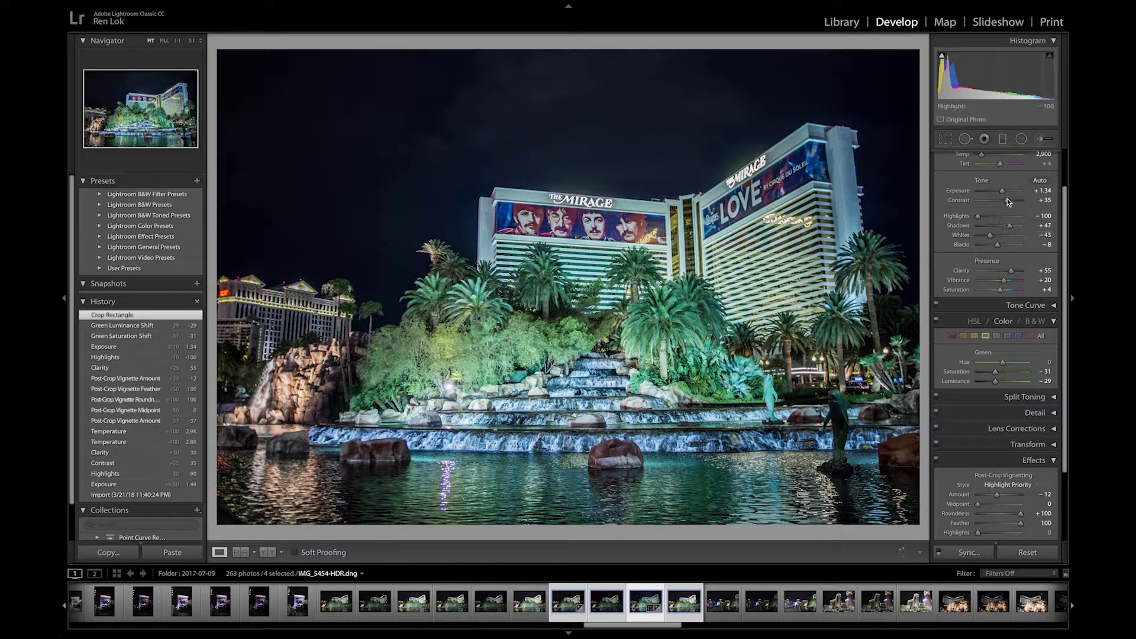
scroll(1009, 202, up, 3)
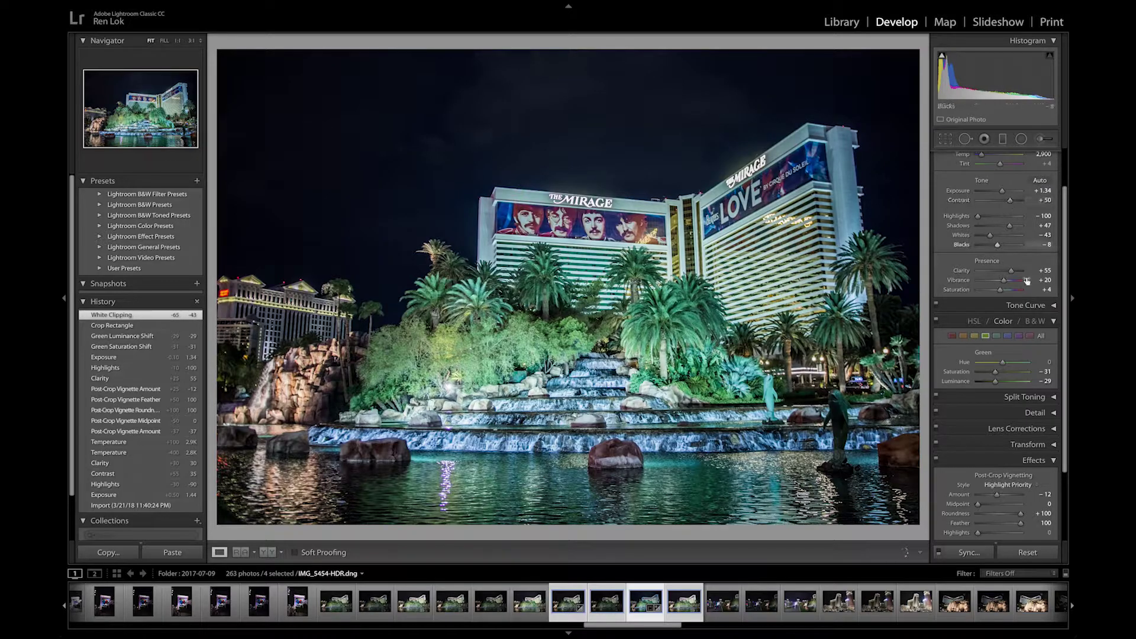
Set the HDR photo's Clarity to +85 and Vibrance to +40, and show source exposure IMG_5452.CR2 for comparison
drag(1013, 272, 1015, 271)
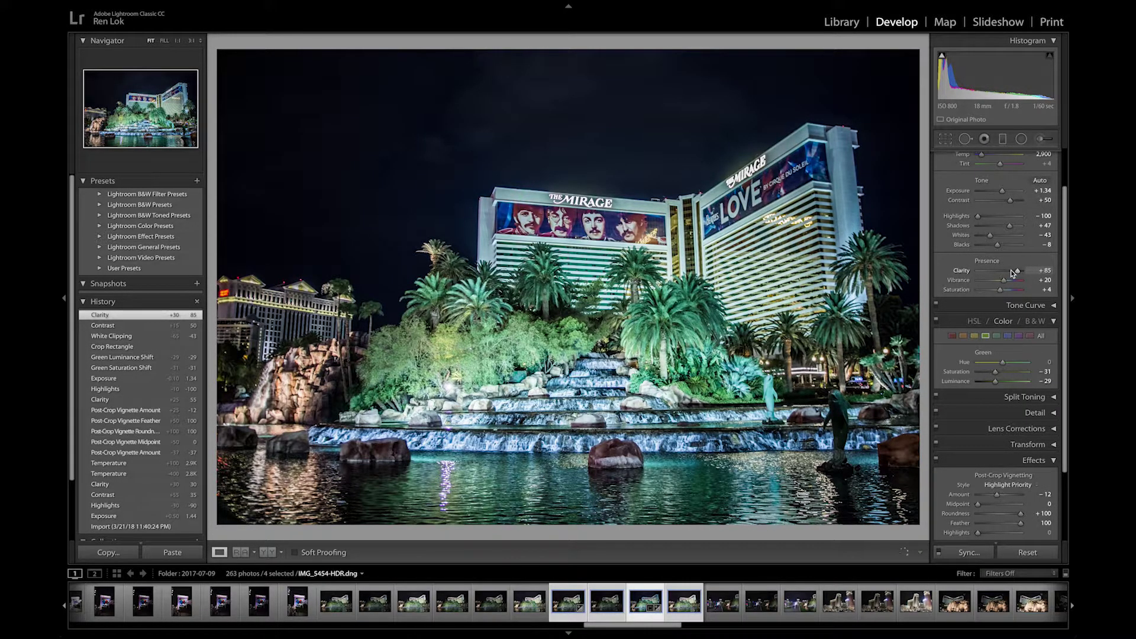
drag(1011, 280, 1013, 282)
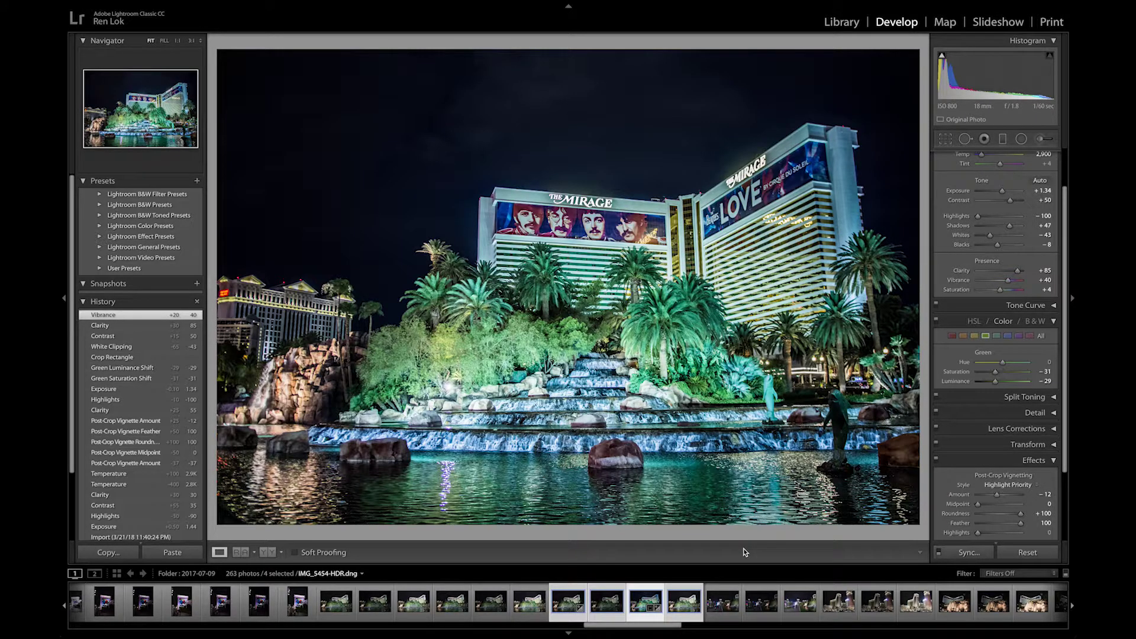
click(569, 602)
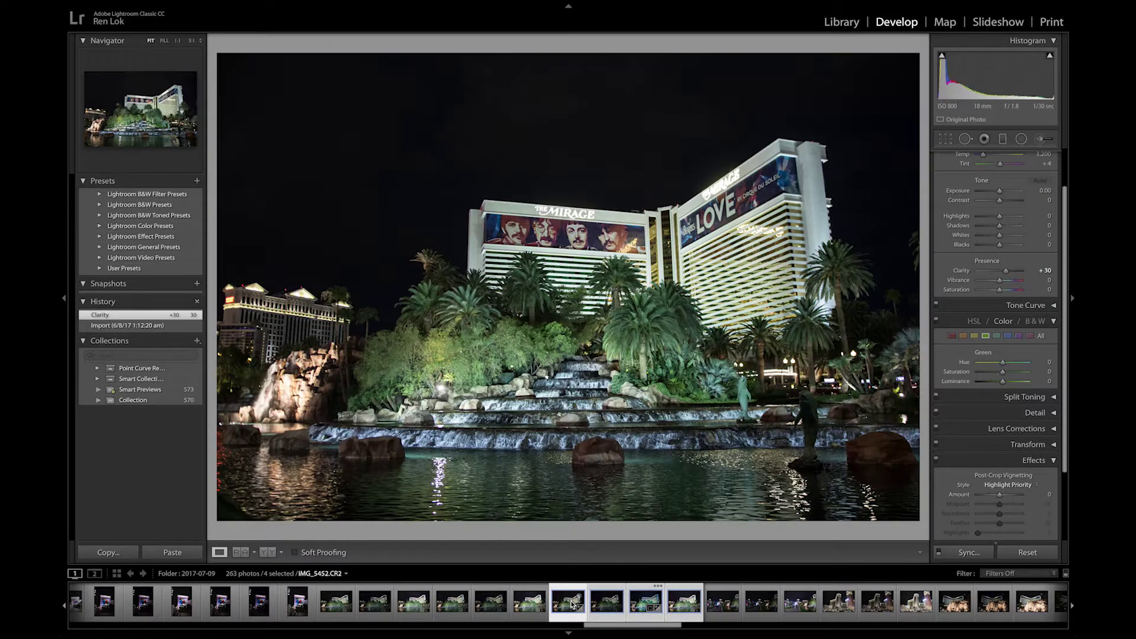
Compare source exposures IMG_5452.CR2 and IMG_5453.CR2 with each other and with the developed HDR photo IMG_5454-HDR.dng
key(Right)
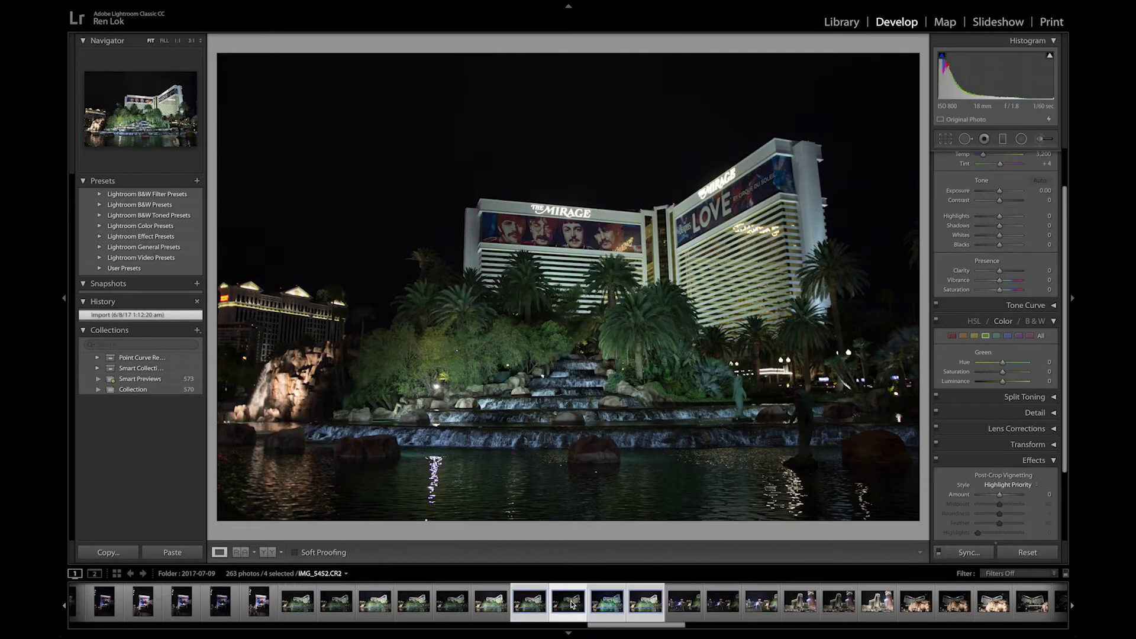
key(Left)
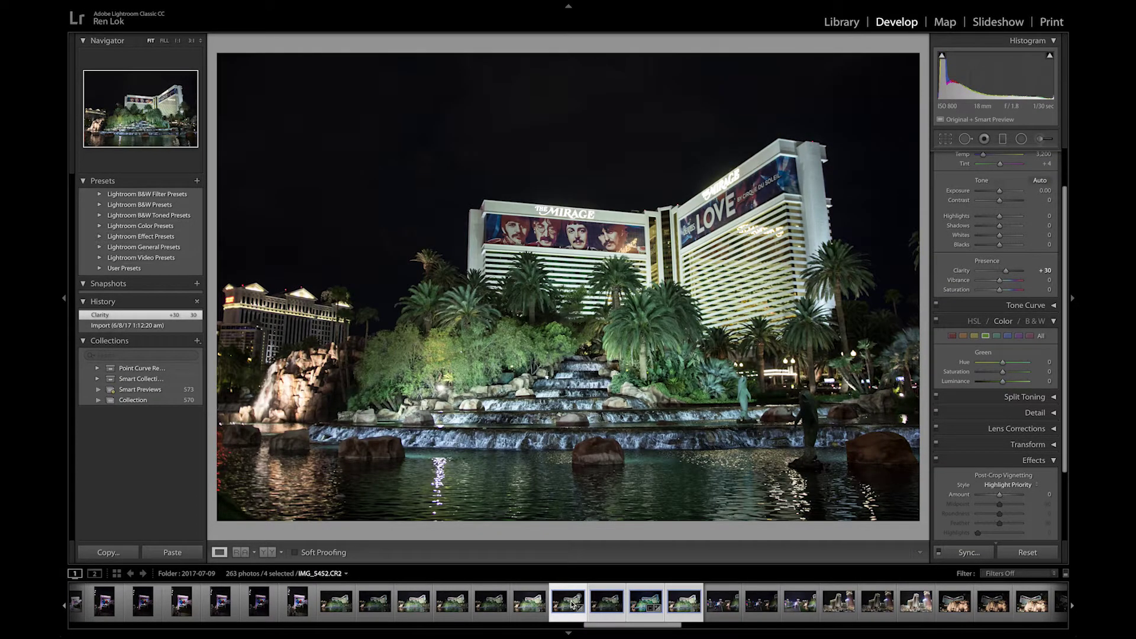
key(Right)
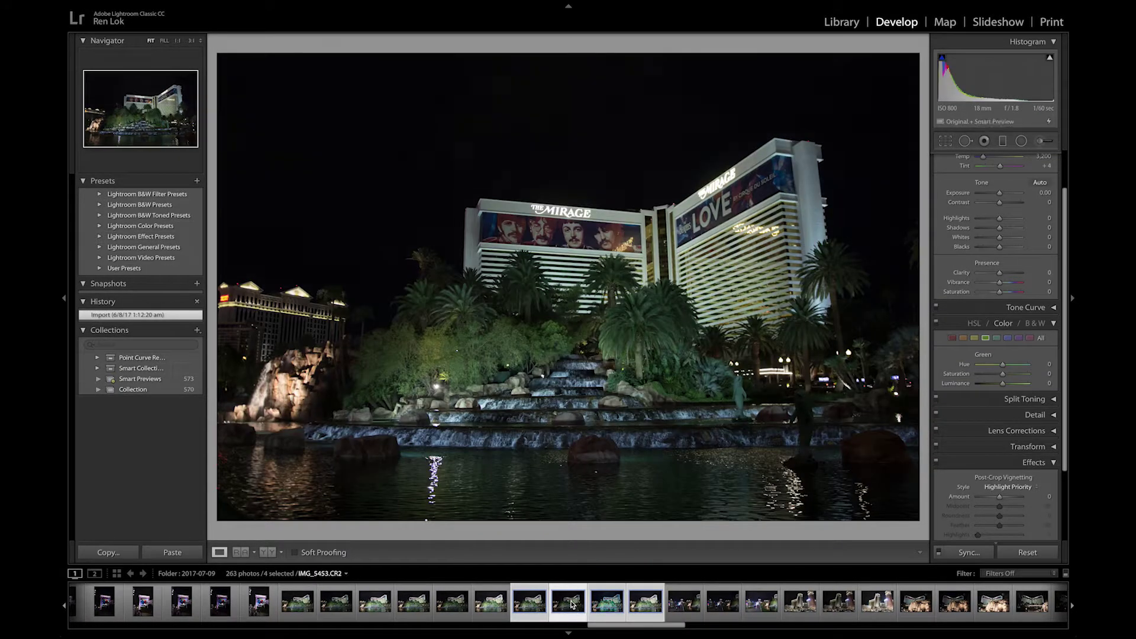
key(Right)
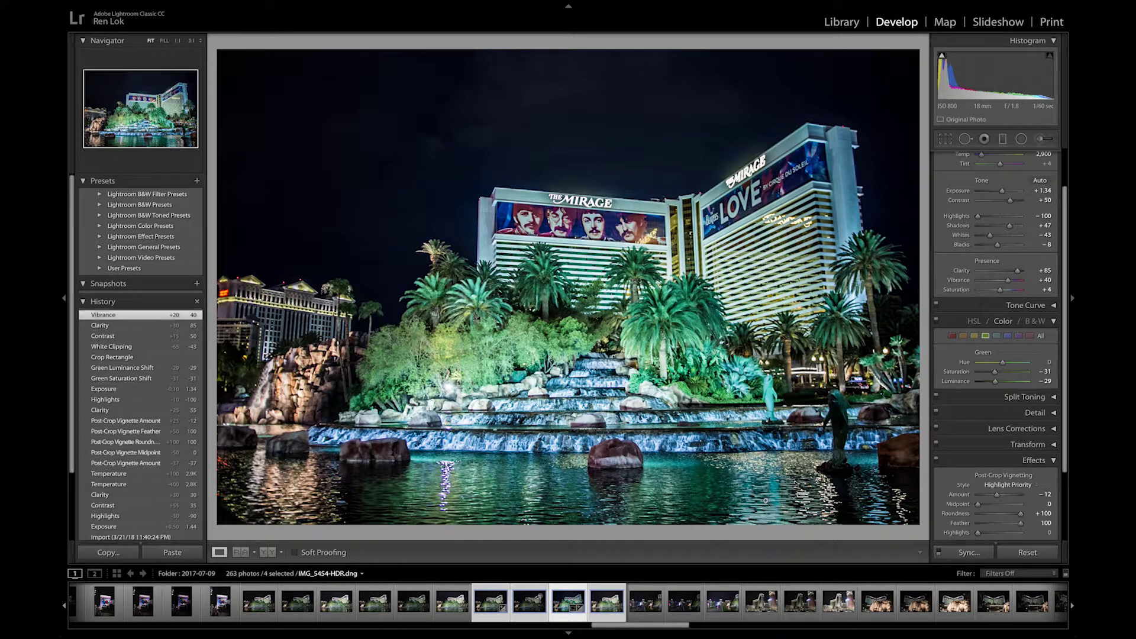
Reduce the HDR photo's color intensity by setting Vibrance to +15 and Saturation to −1
drag(1015, 281, 1007, 289)
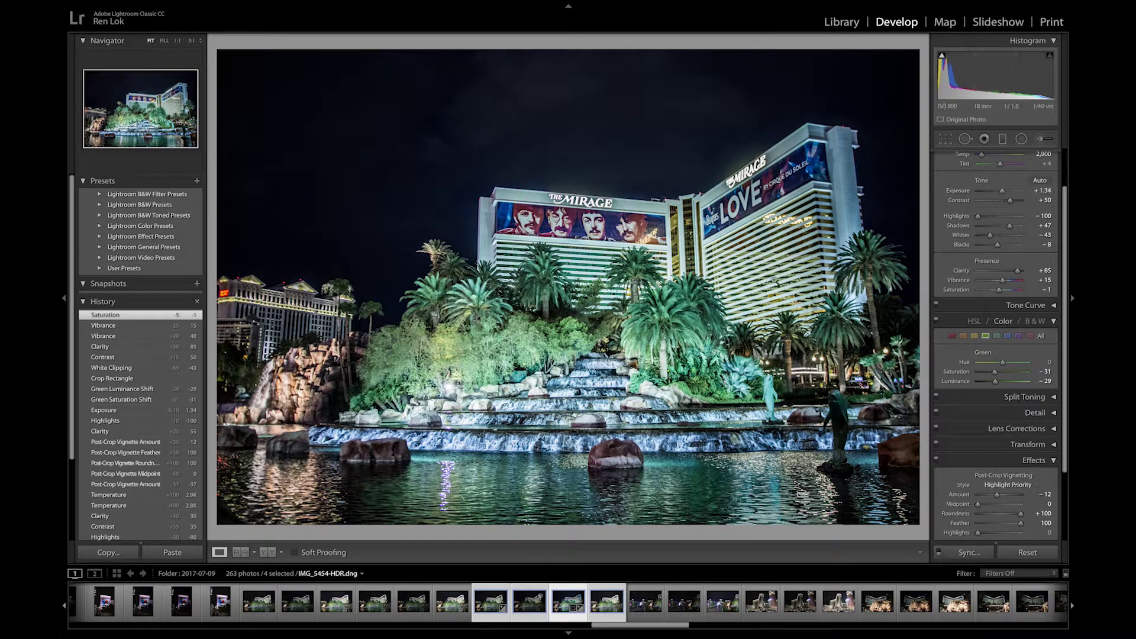
Compare the HDR photo with the source exposure following it, return to the HDR photo and collapse its Effects settings
key(Right)
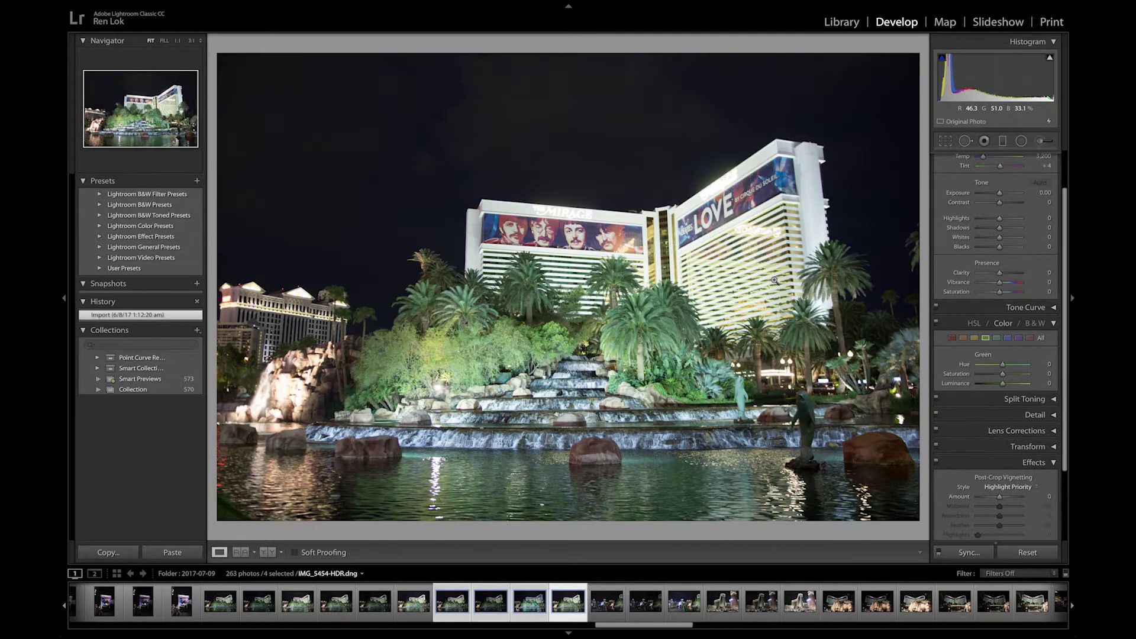
key(Left)
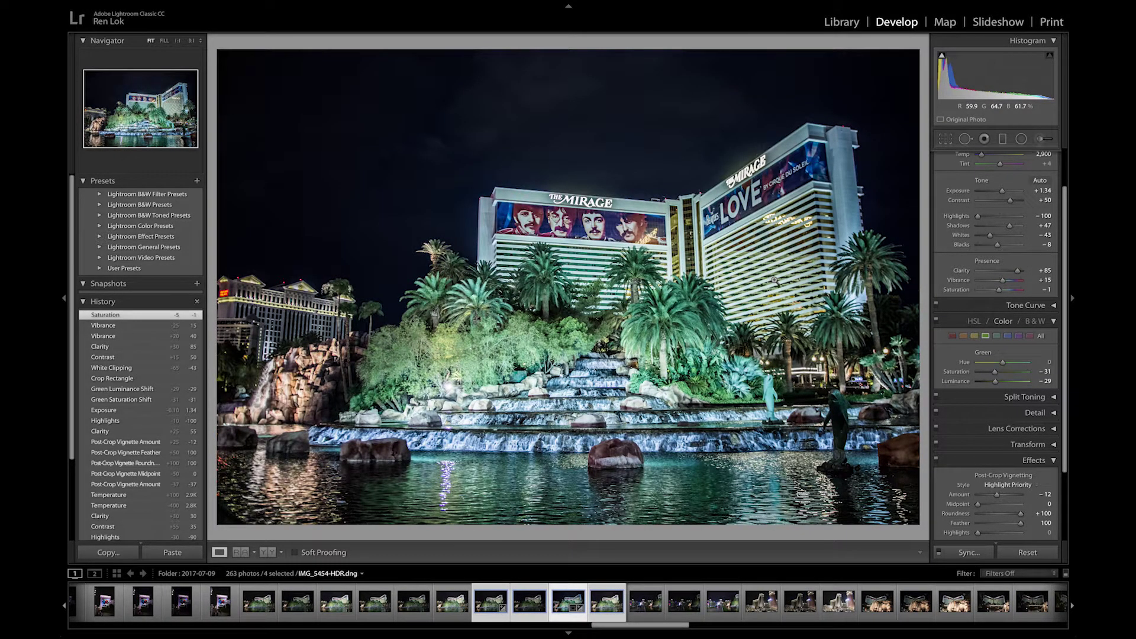
click(1034, 461)
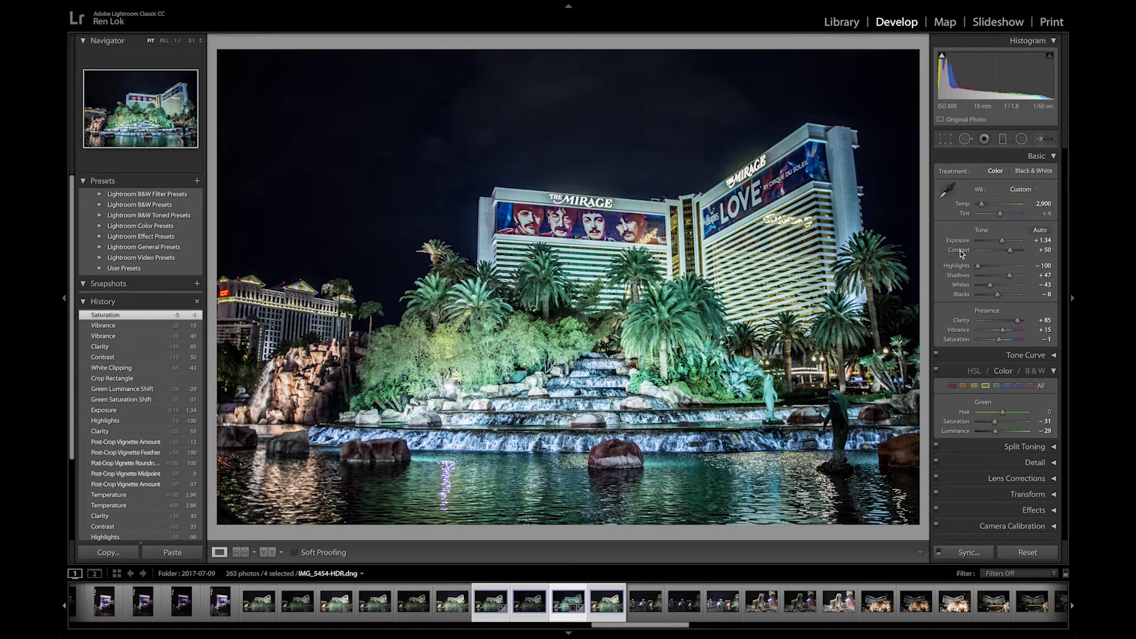